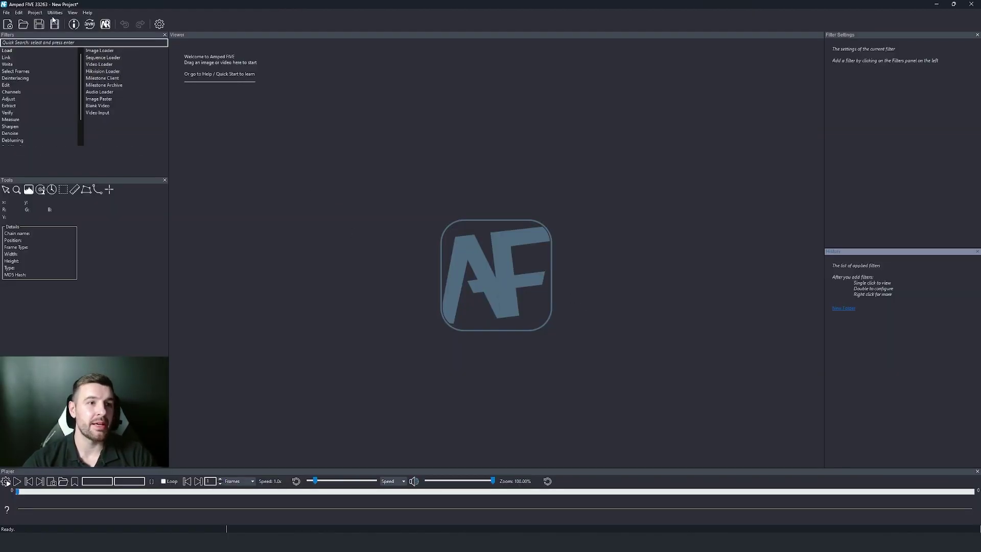
Step: Run Copy and Verify from Input to Output, then enlarge the results to show matching hashes
click(54, 13)
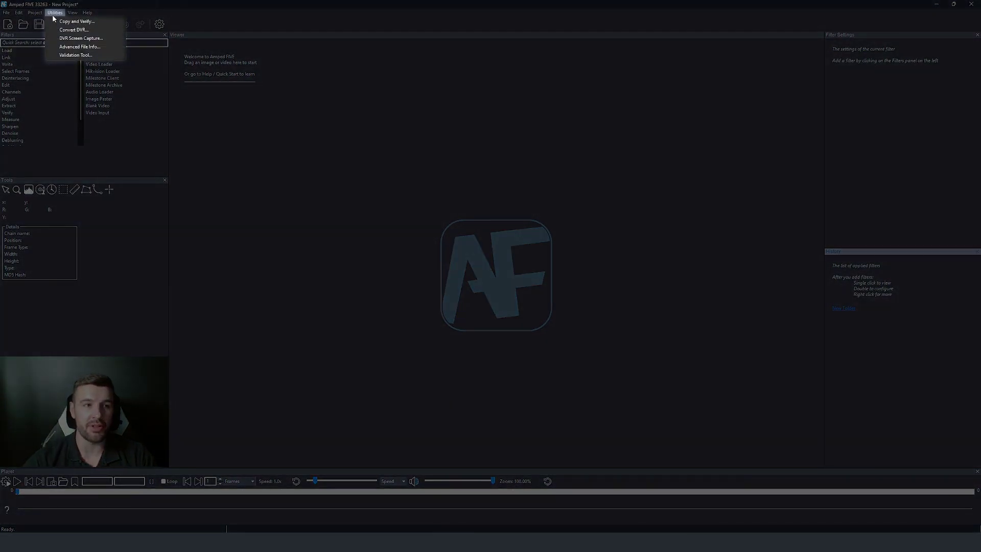
click(67, 22)
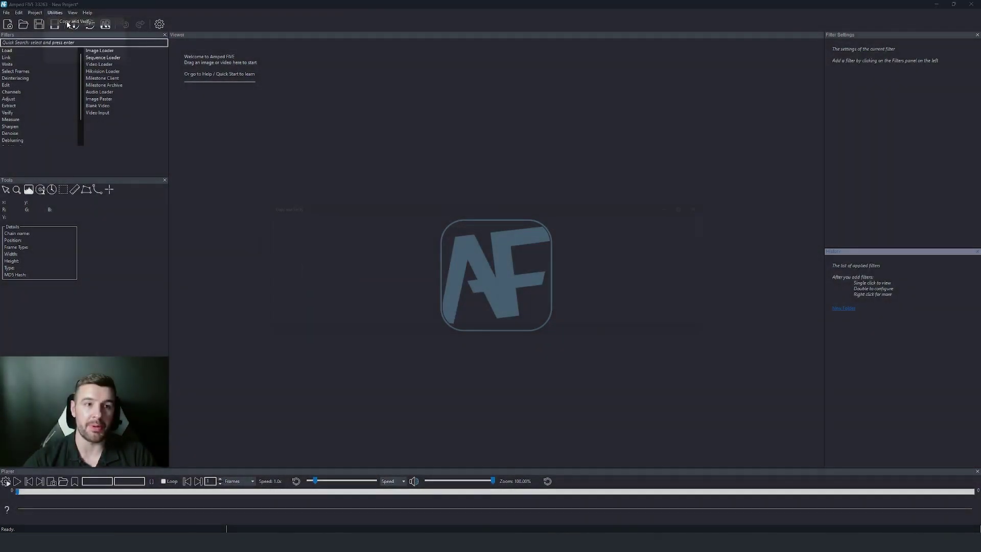
drag(417, 204, 450, 182)
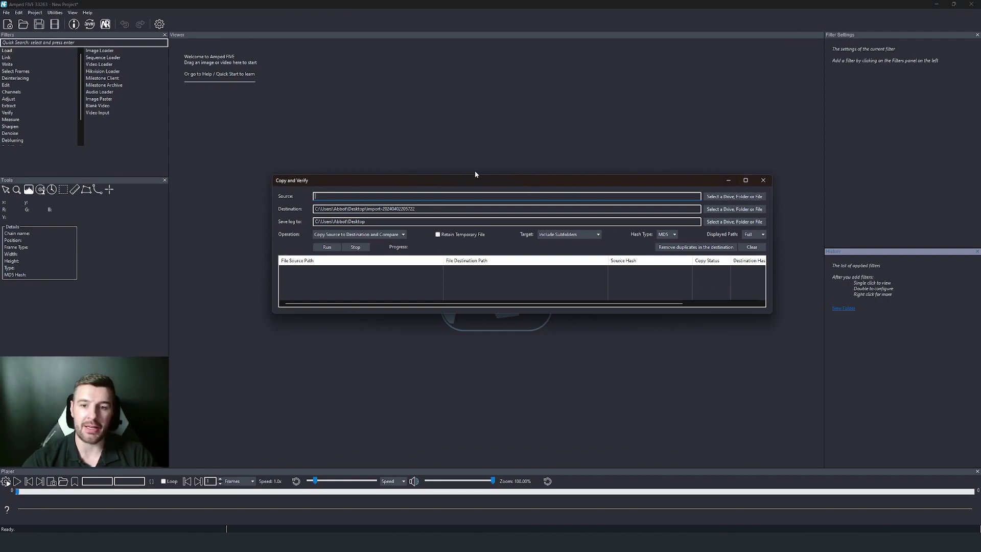
click(736, 204)
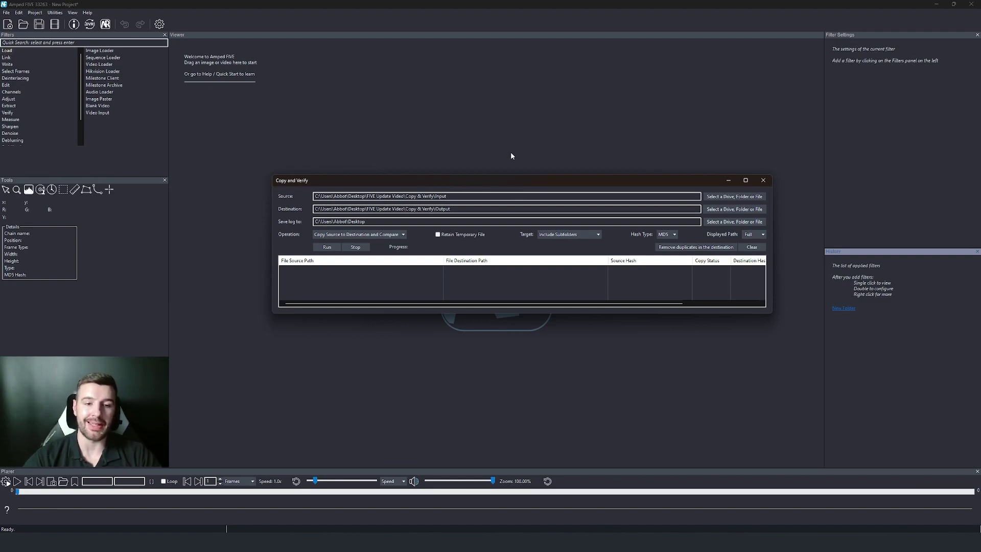
click(329, 248)
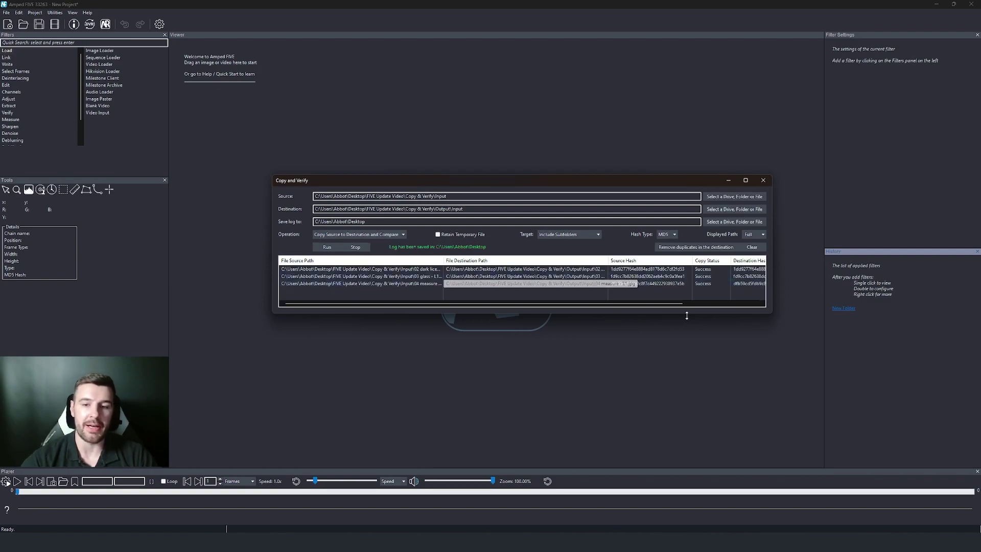
drag(772, 314, 866, 381)
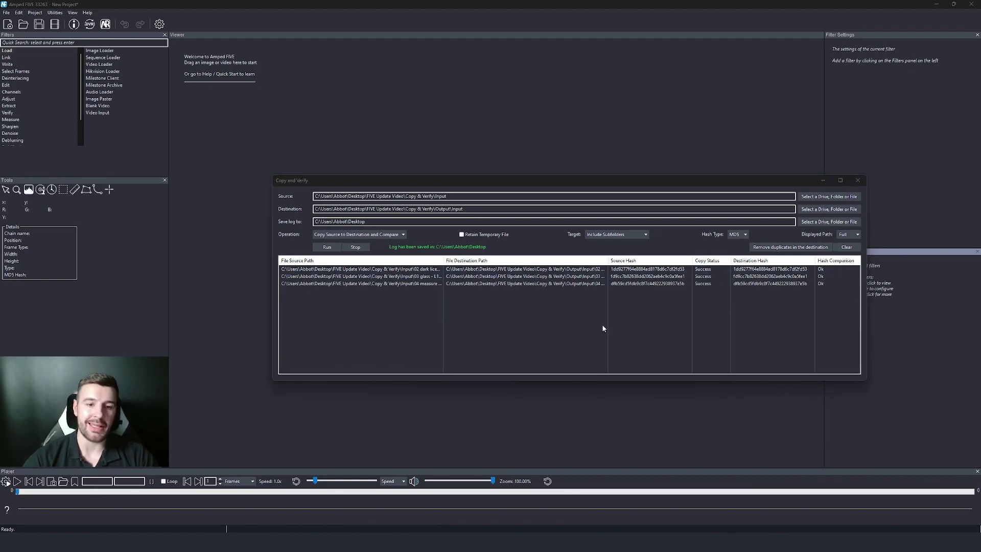
Step: Select all three copied files in the results and load them into the project as a folder
click(406, 271)
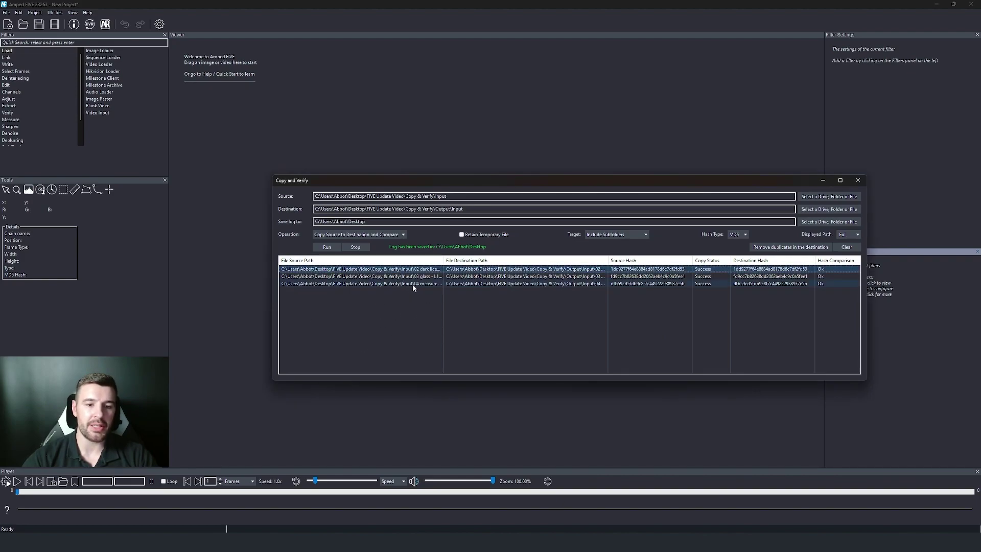
shift+click(412, 284)
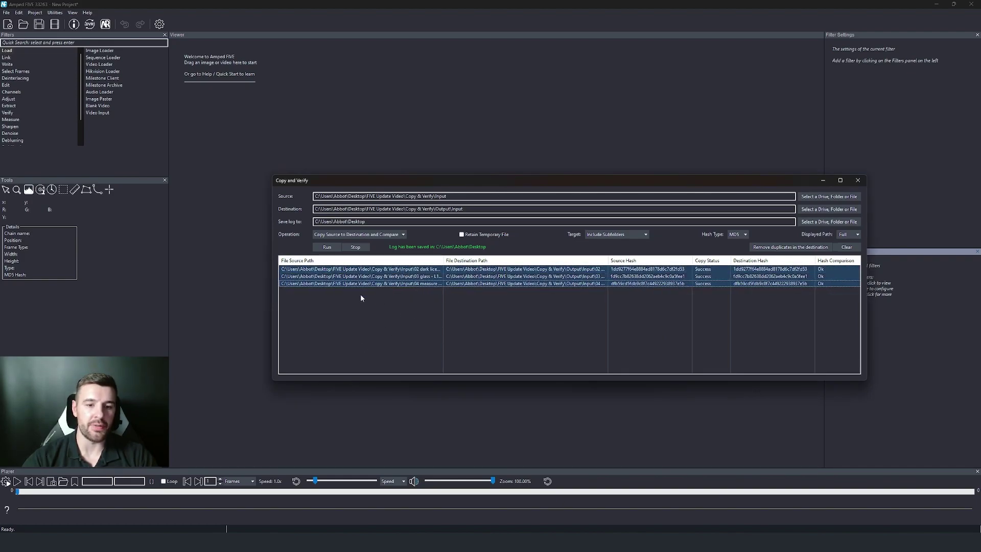
right_click(400, 277)
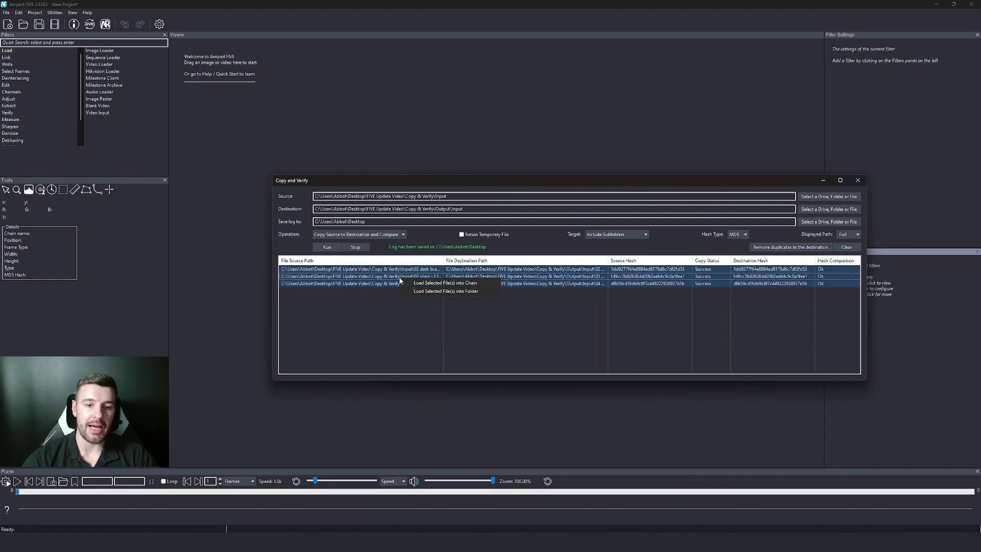
click(433, 291)
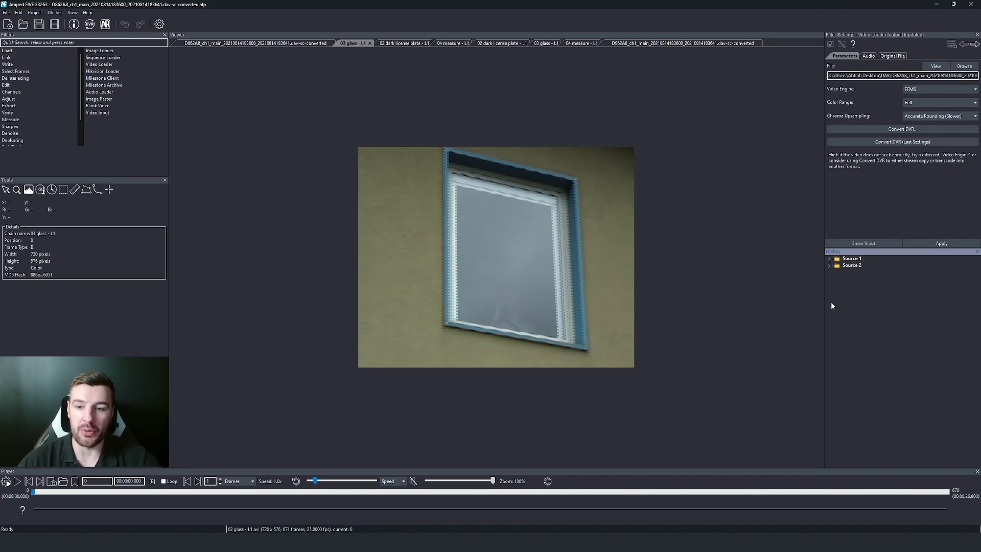
Step: Browse Source 1's Videos and Images folders, collapse them, then expand Source 2's four chains
click(830, 258)
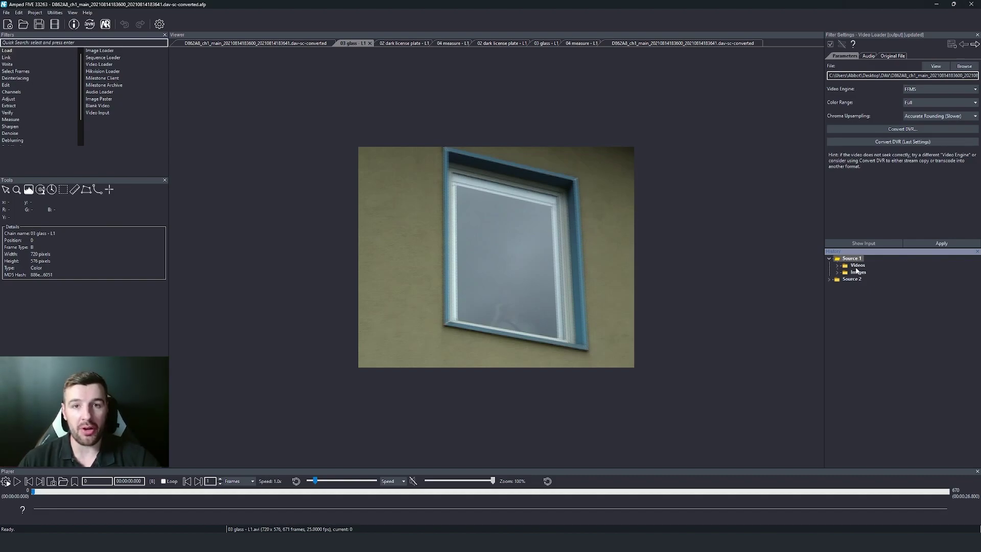
click(837, 266)
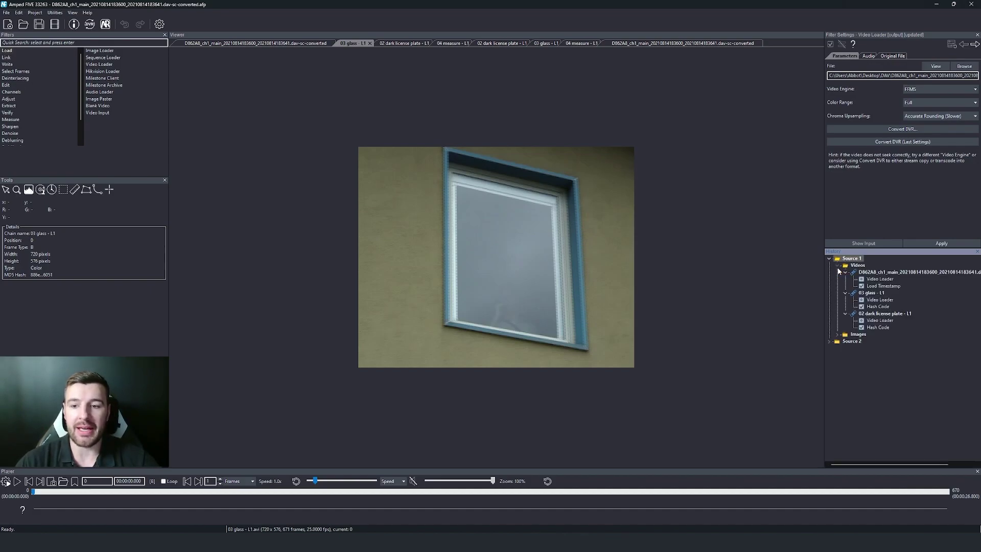
click(837, 334)
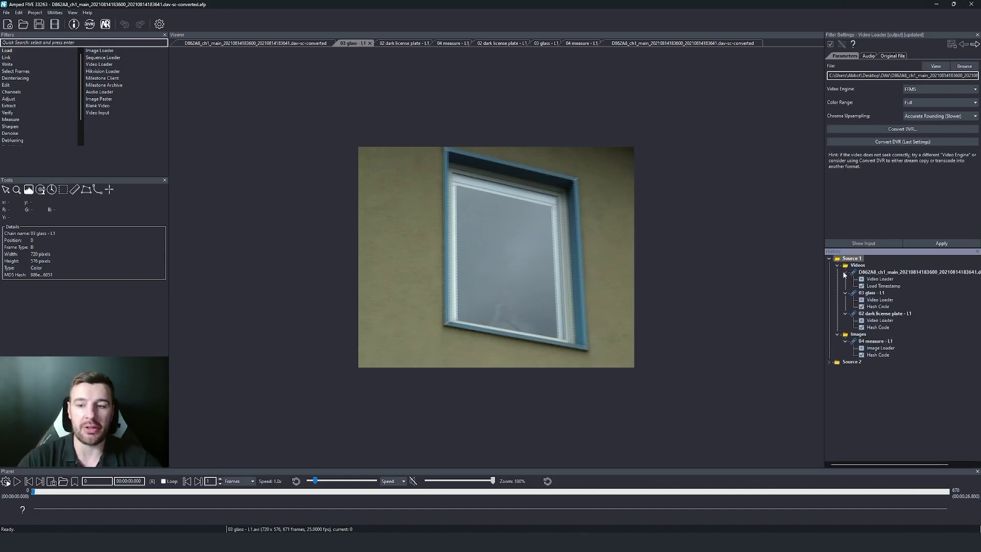
click(838, 335)
click(838, 266)
click(829, 259)
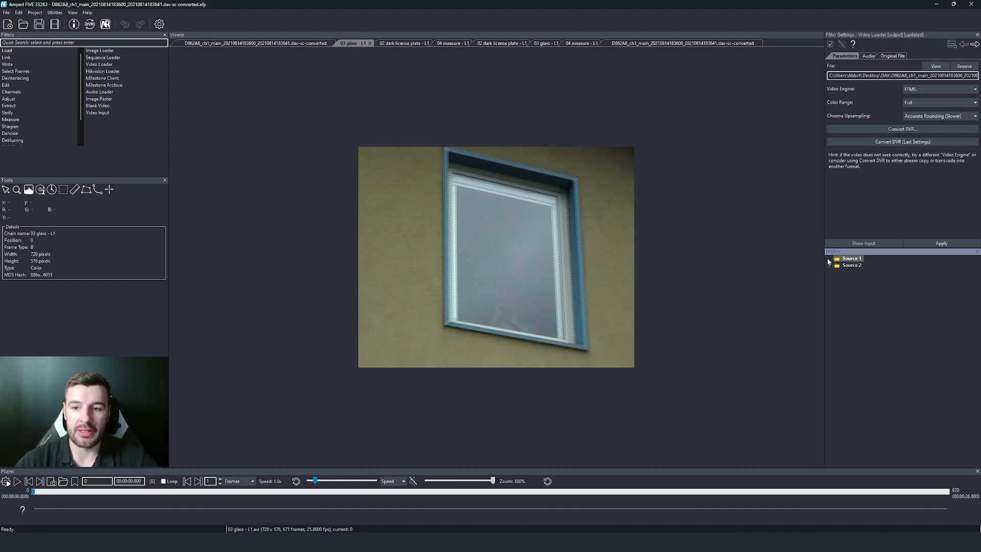
click(829, 265)
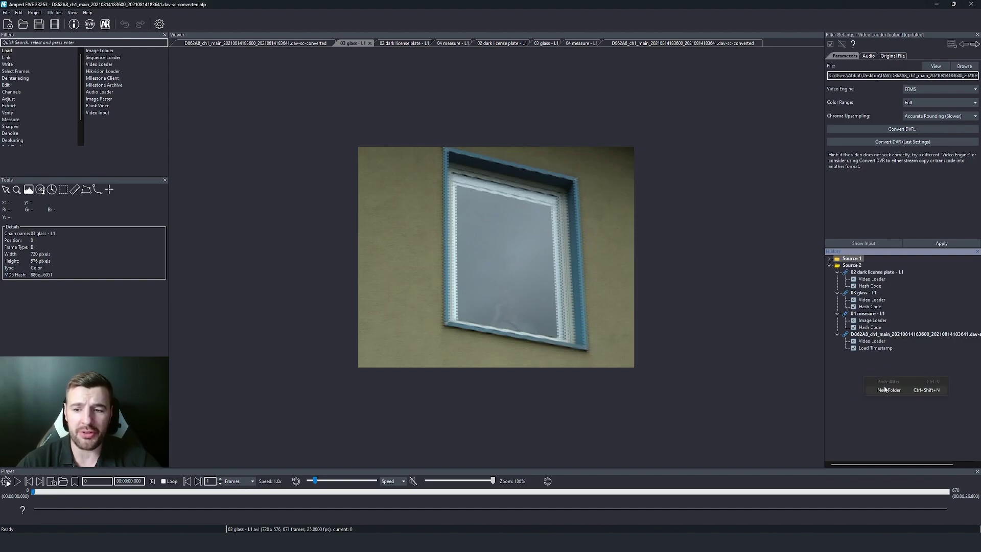
Step: Create Videos and Images folders in Source 2, with Images placed above Videos
right_click(883, 351)
click(892, 383)
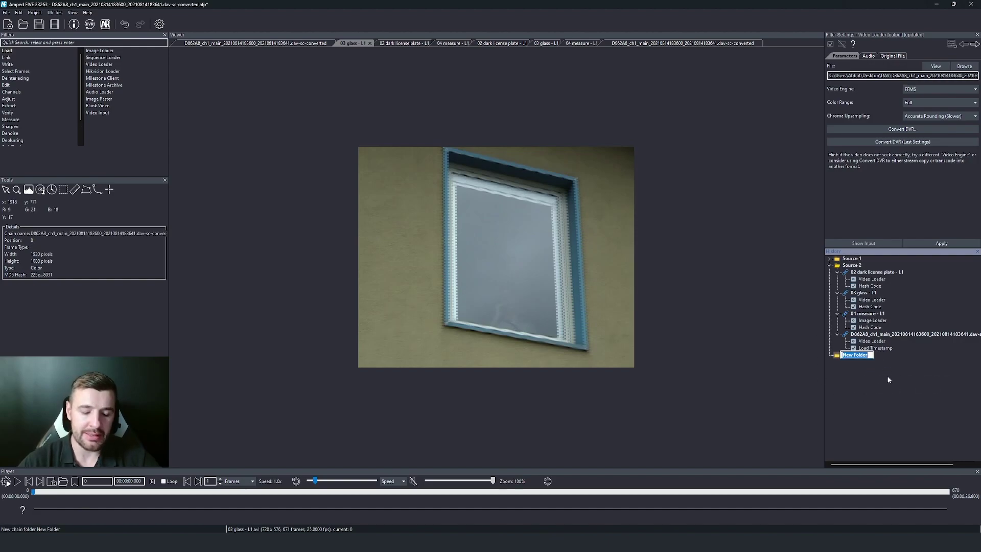
text(Videos)
key(Return)
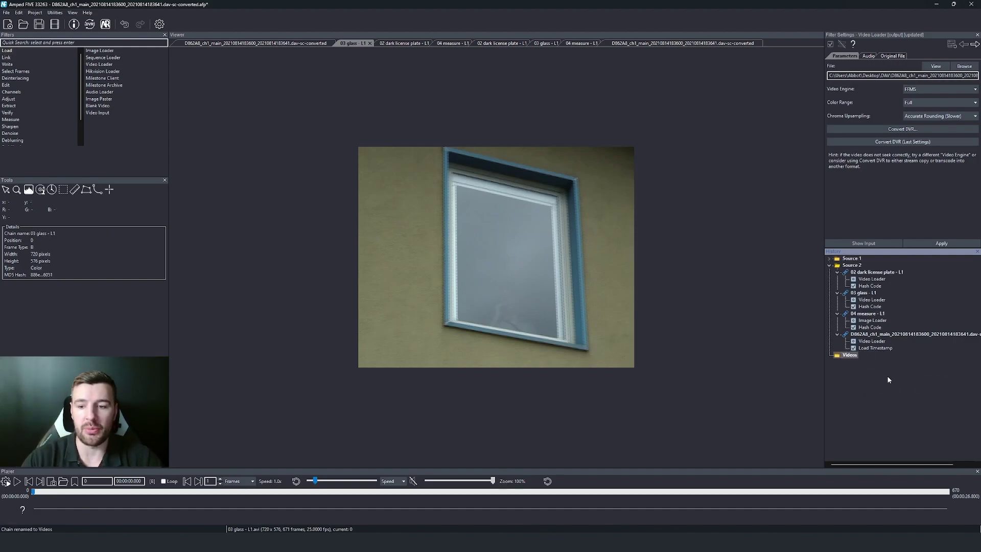
click(902, 392)
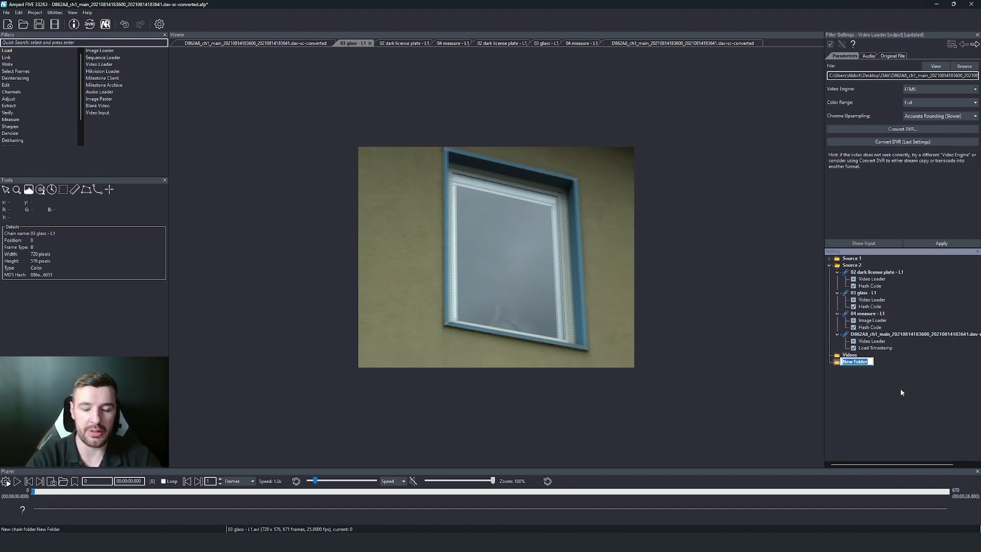
text(Images)
key(Return)
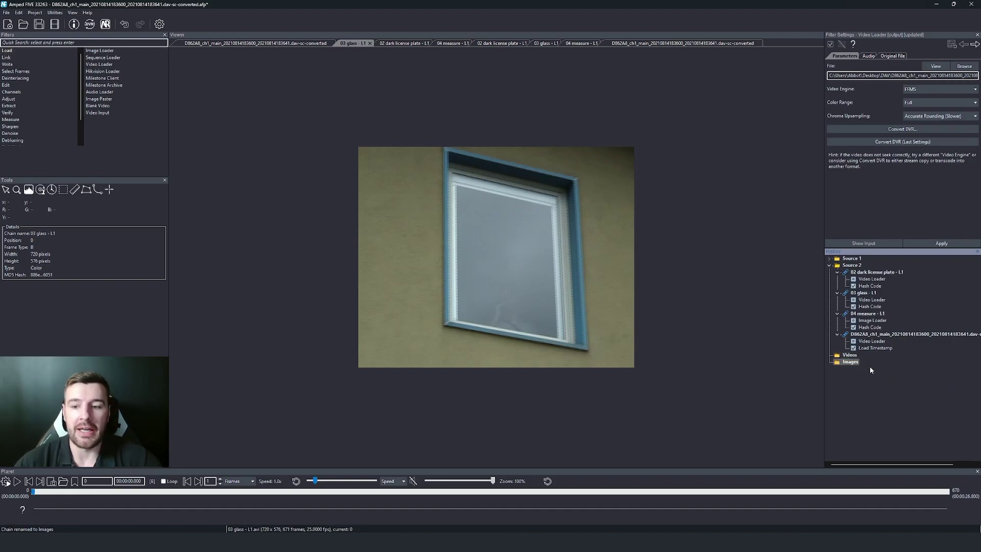
drag(850, 355, 855, 265)
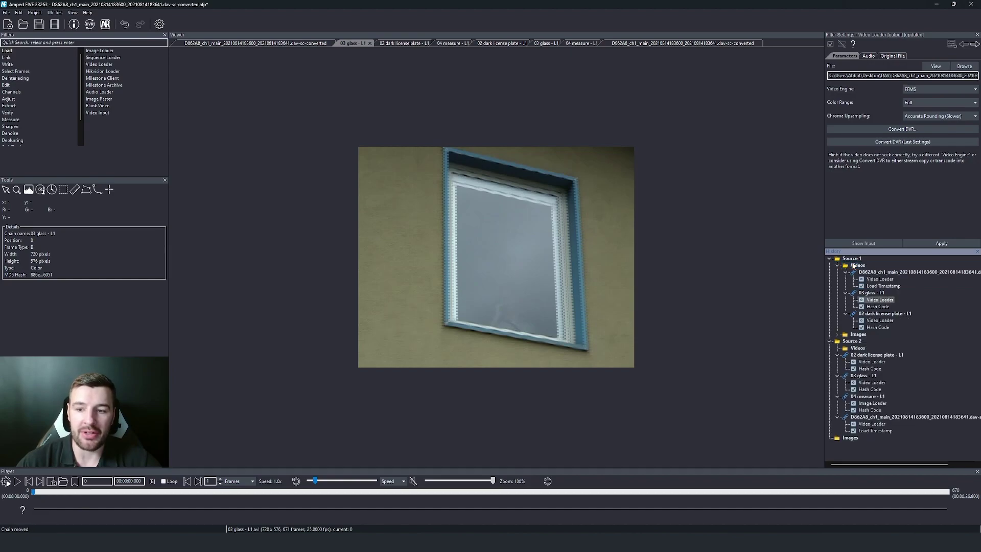
click(878, 362)
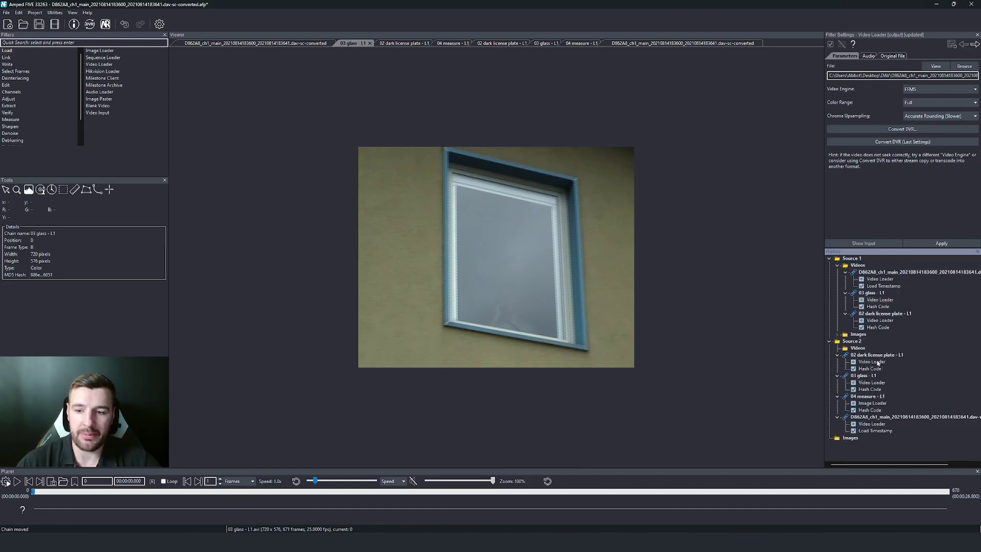
drag(857, 348, 856, 357)
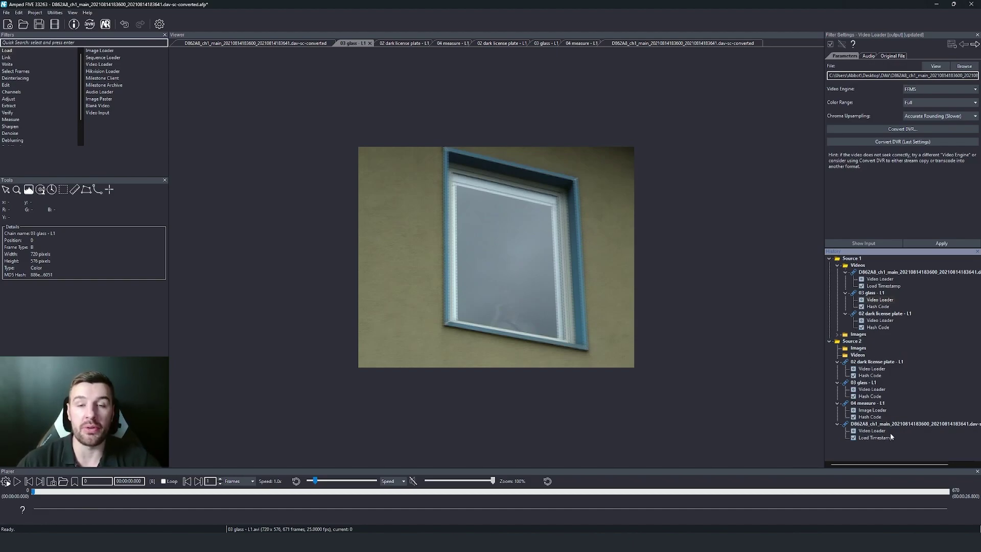
drag(898, 362, 865, 358)
drag(872, 406, 859, 349)
drag(869, 428, 865, 379)
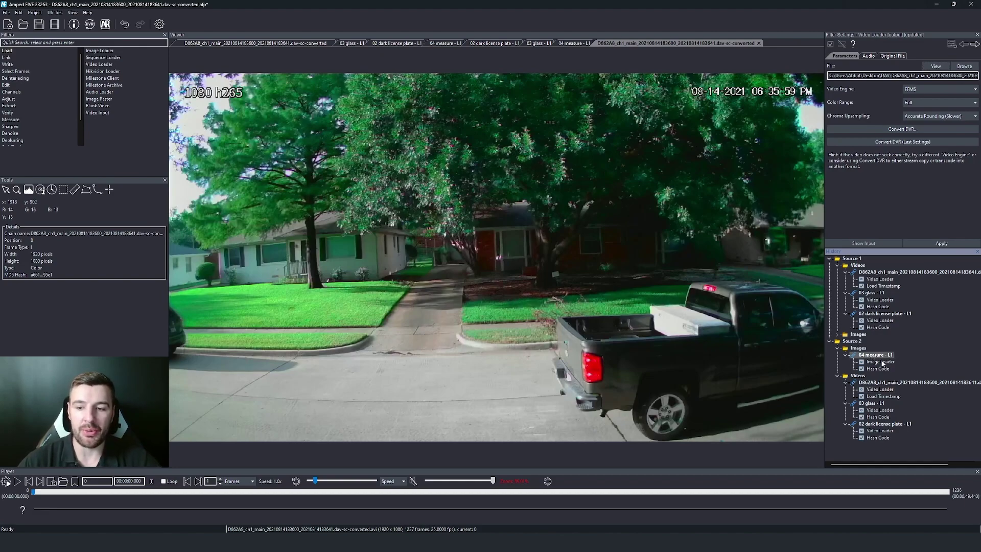
click(877, 382)
click(875, 405)
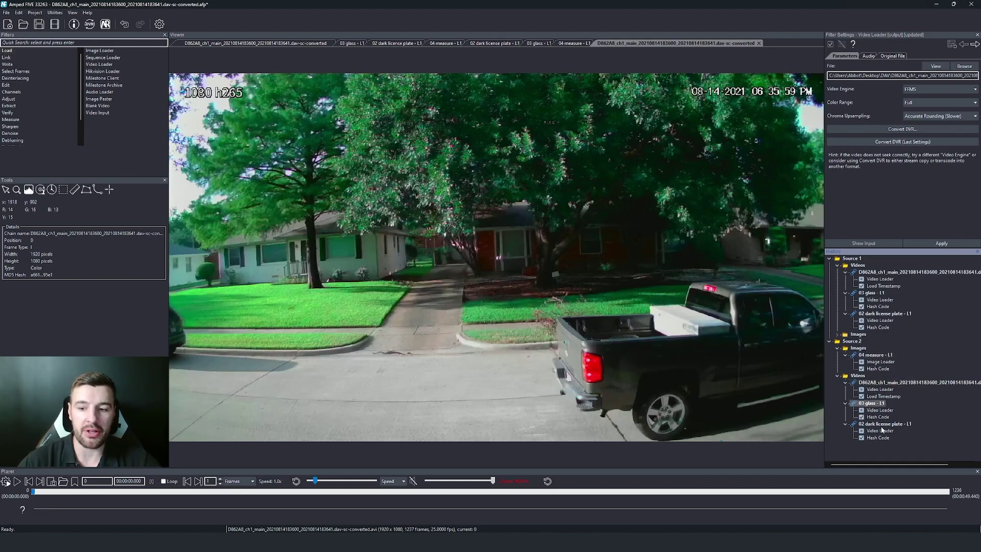
click(876, 382)
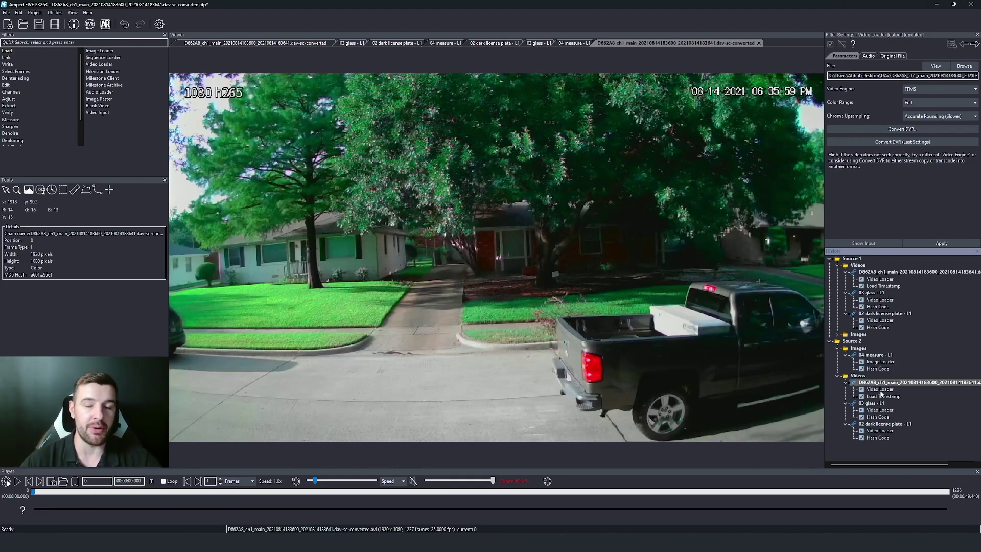
click(881, 389)
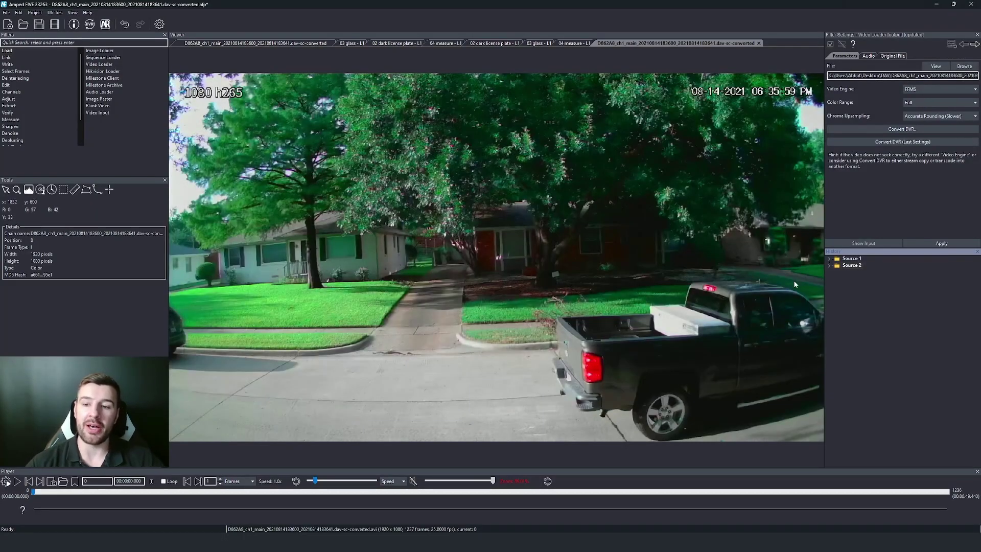
Step: Paste the copied folder after Source 2 as Source 2 (copy) and accept the timestamp warning
click(830, 266)
click(830, 266)
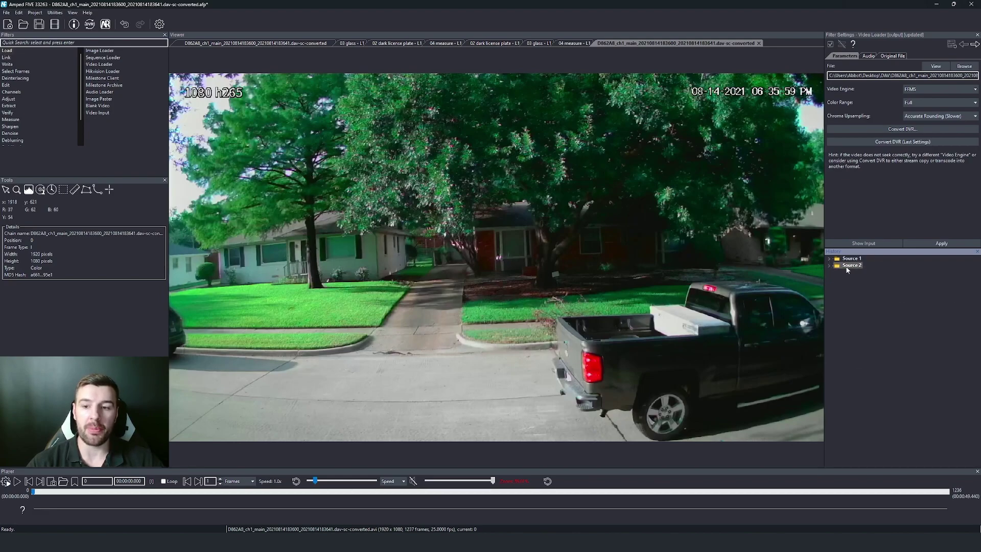
right_click(862, 318)
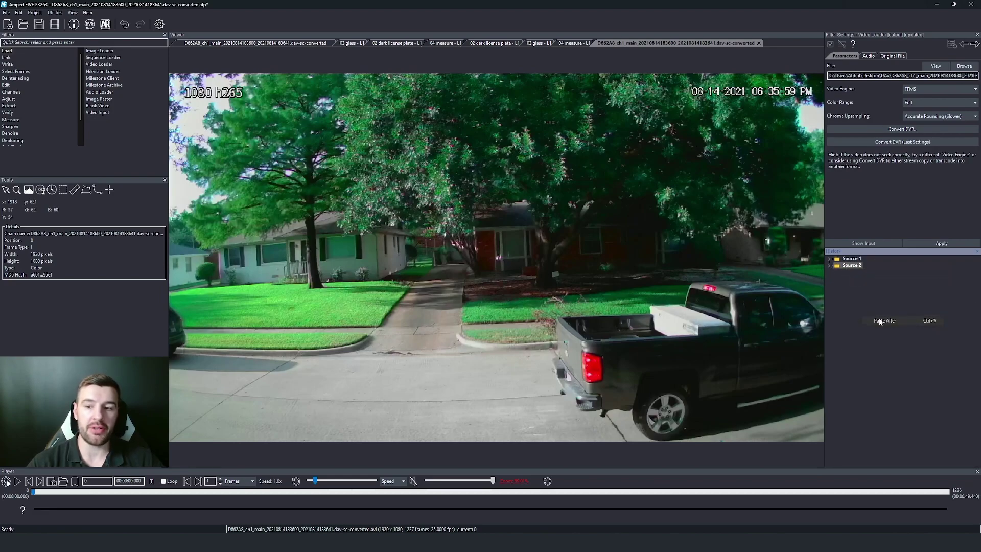
click(880, 321)
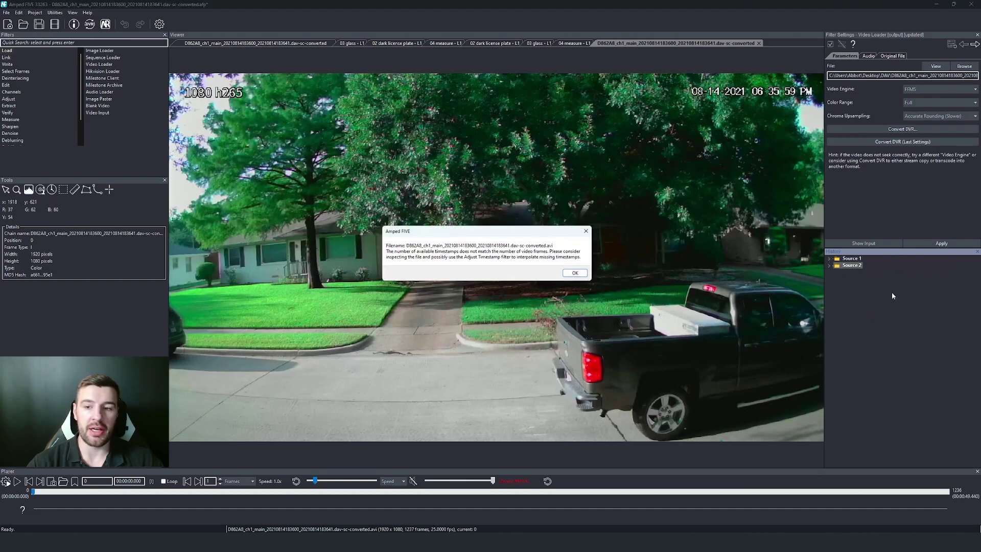
click(577, 274)
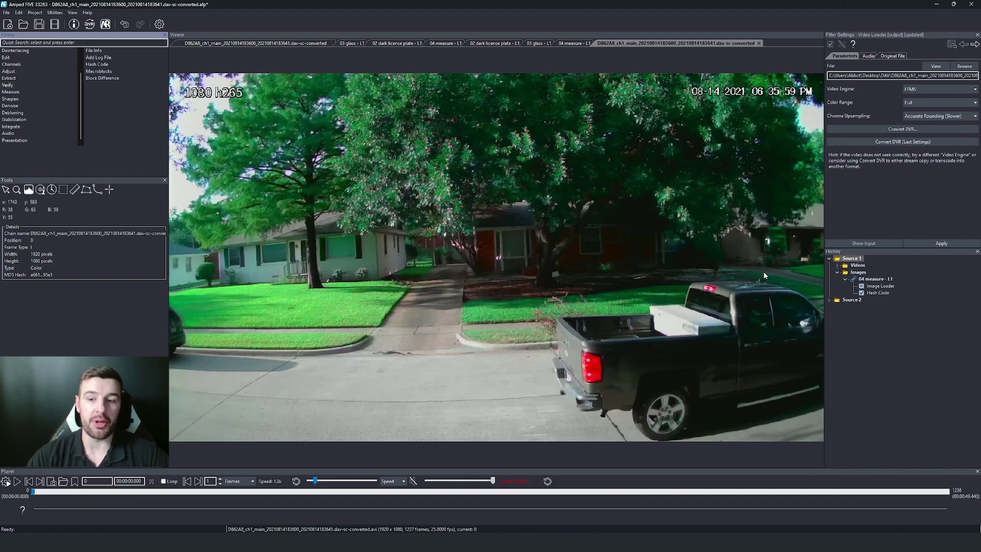
click(882, 295)
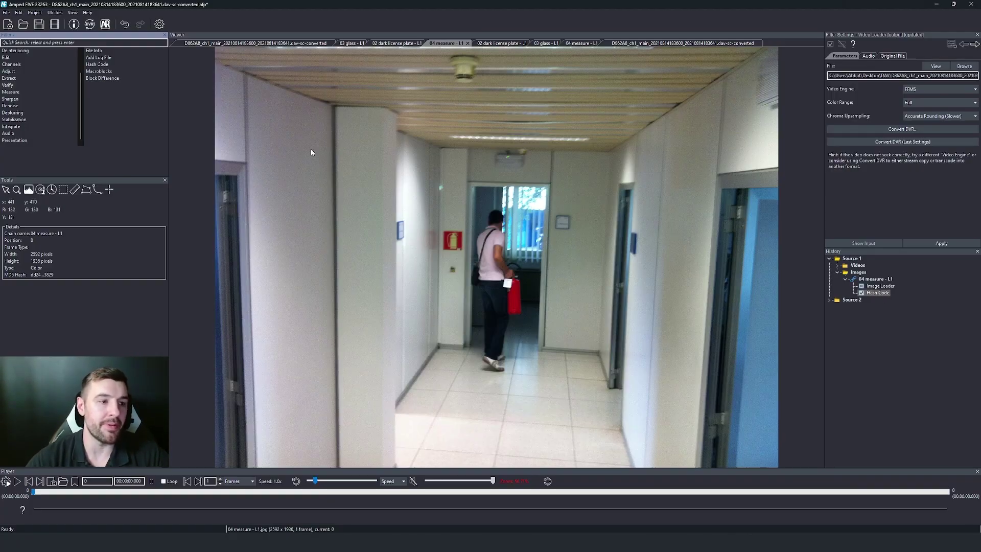
scroll(50, 74, up, 2)
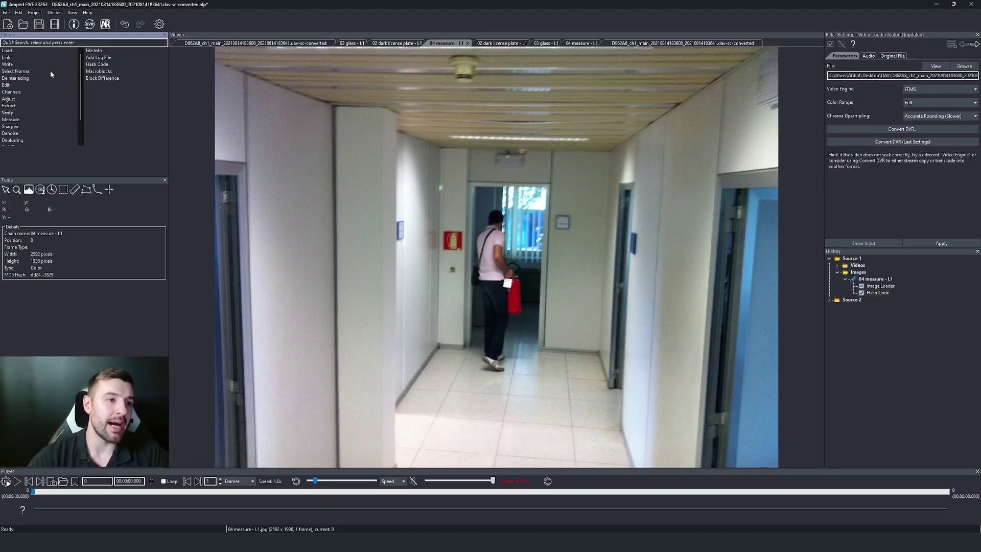
Step: Add log20240402205809.tsv to 02 dark license plate via Add Log File, including the Full Log
double_click(106, 59)
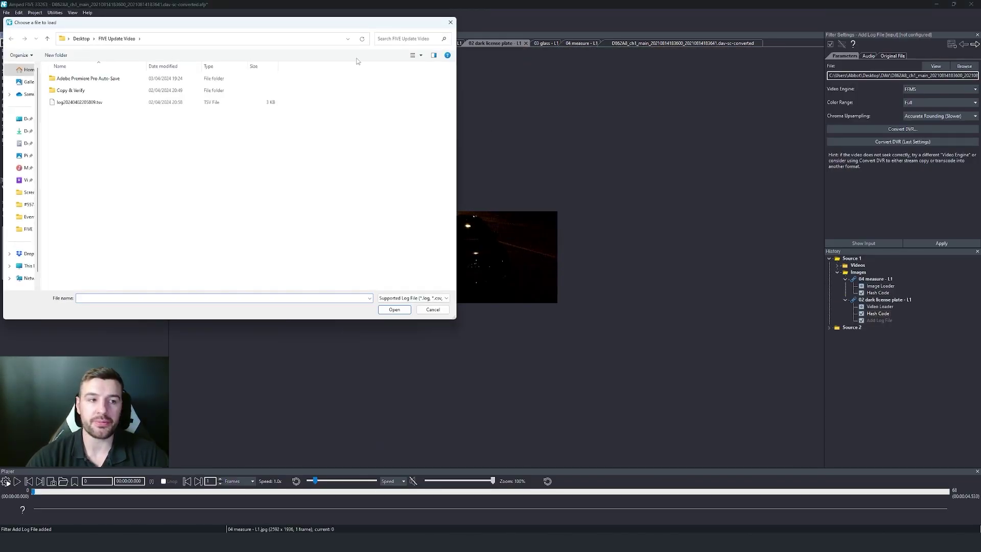
drag(289, 22, 309, 20)
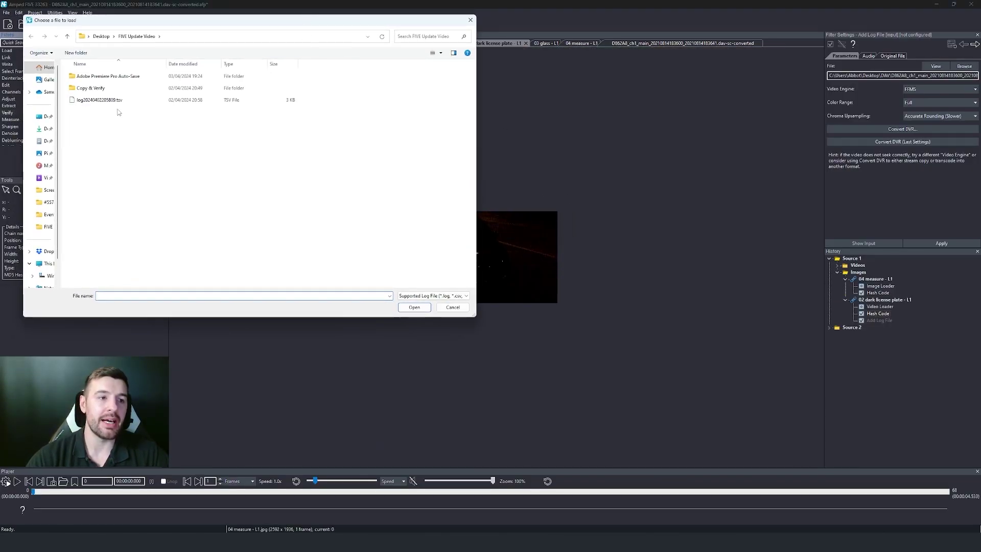
click(104, 101)
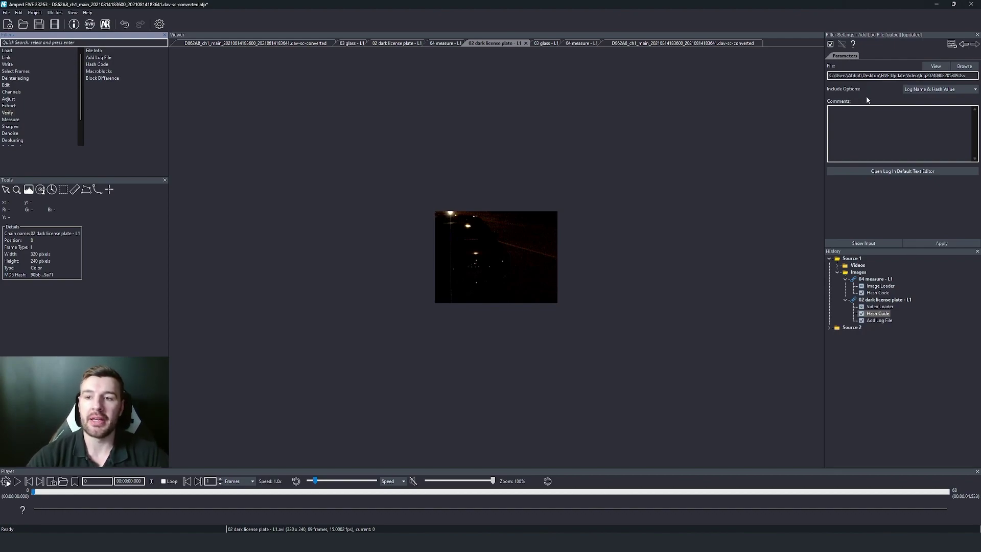
click(926, 91)
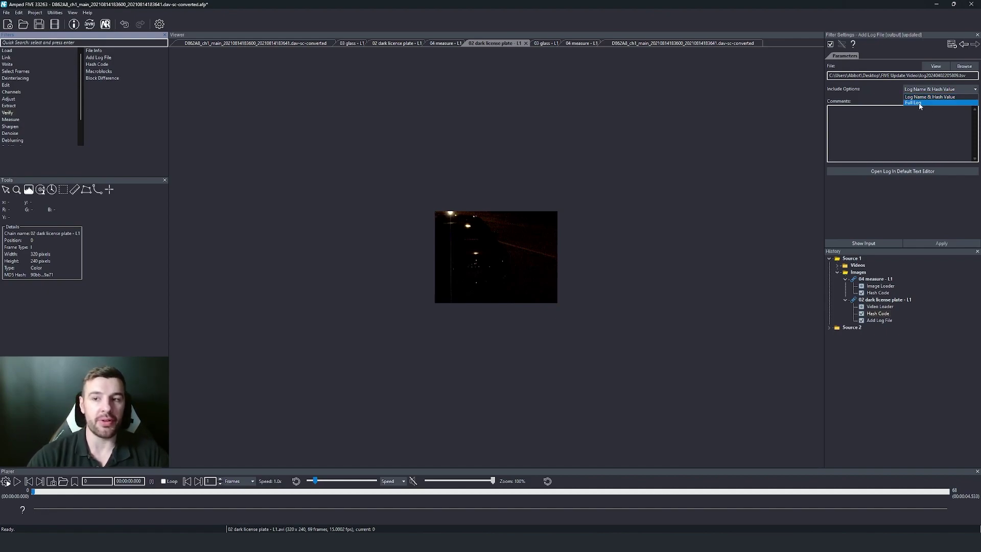
click(920, 104)
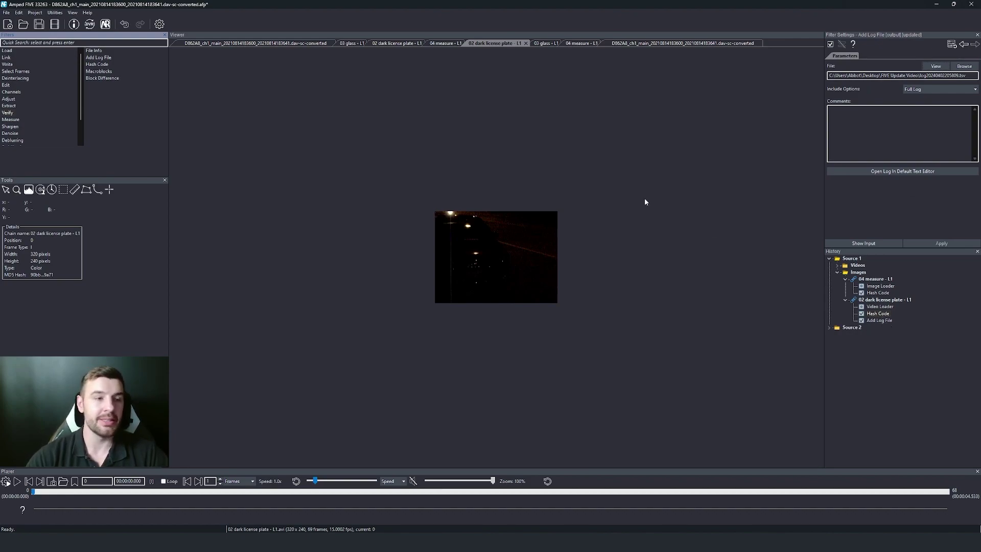
Step: Save the project and generate its report with PDF as the report format
click(35, 12)
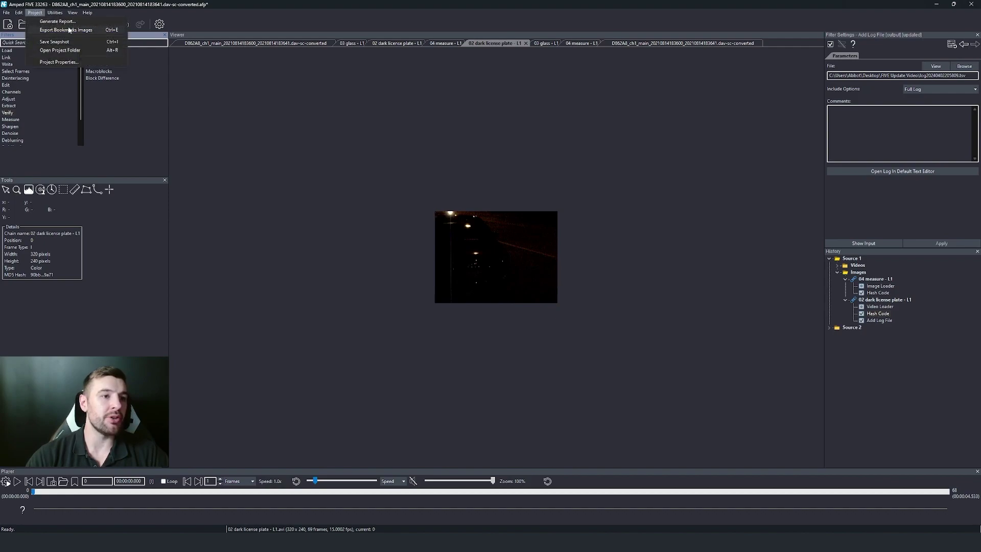
click(48, 49)
click(505, 282)
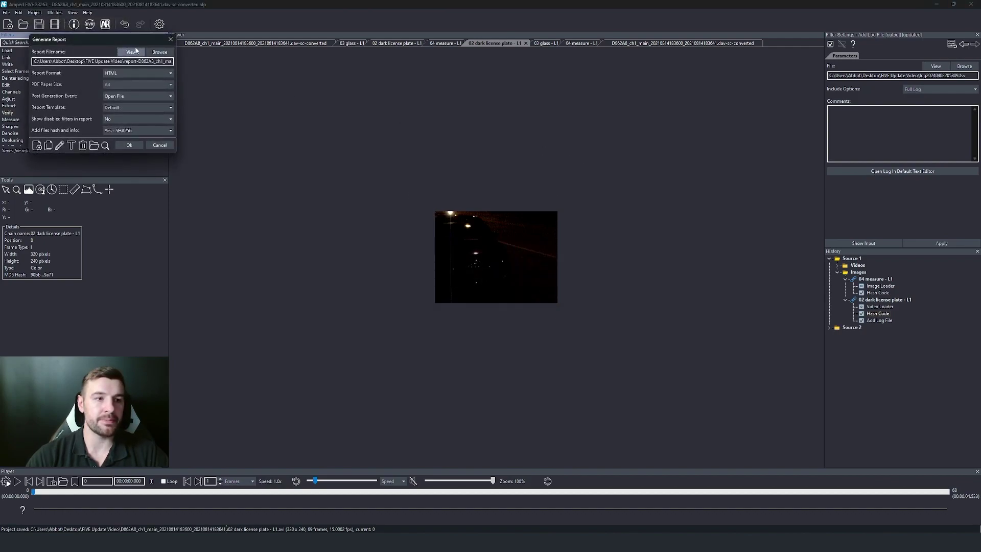
drag(141, 40, 421, 74)
click(418, 107)
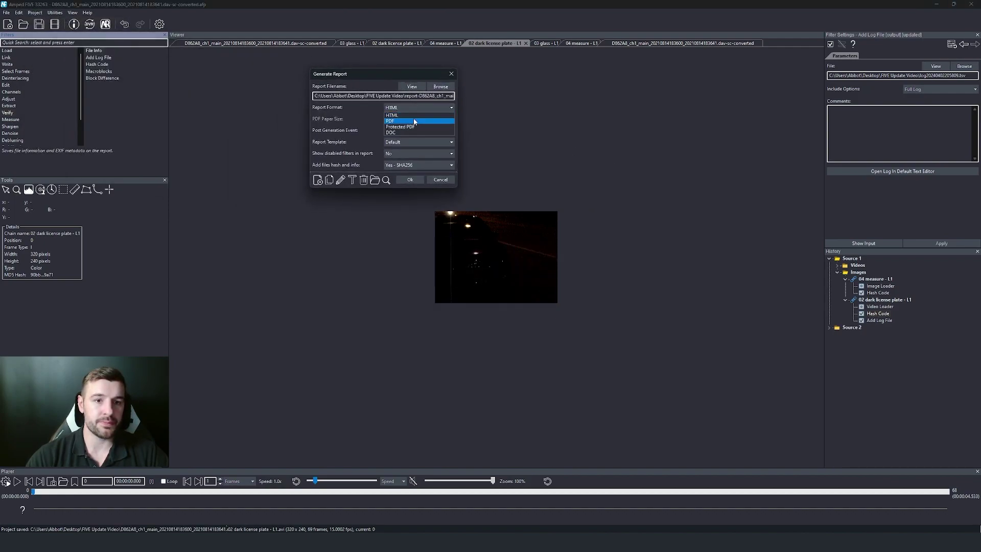
click(393, 120)
click(409, 179)
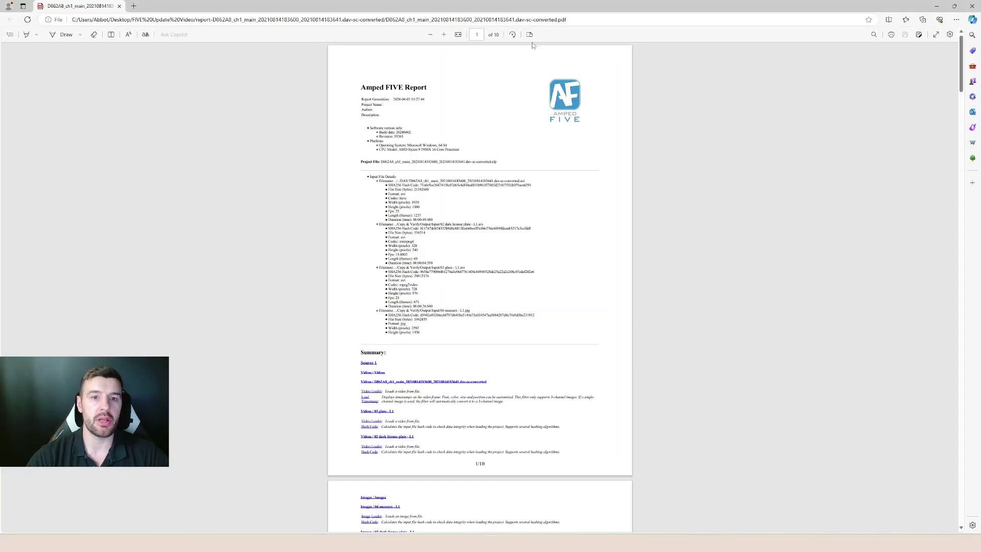
Step: Zoom in on the PDF report and scroll down to page 6's Add Log File section
click(444, 34)
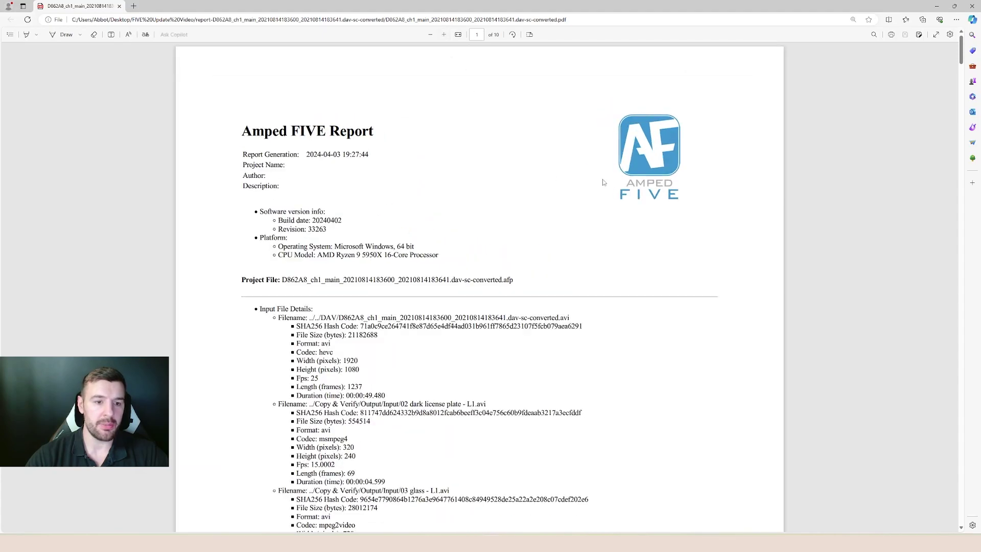
scroll(442, 179, down, 10)
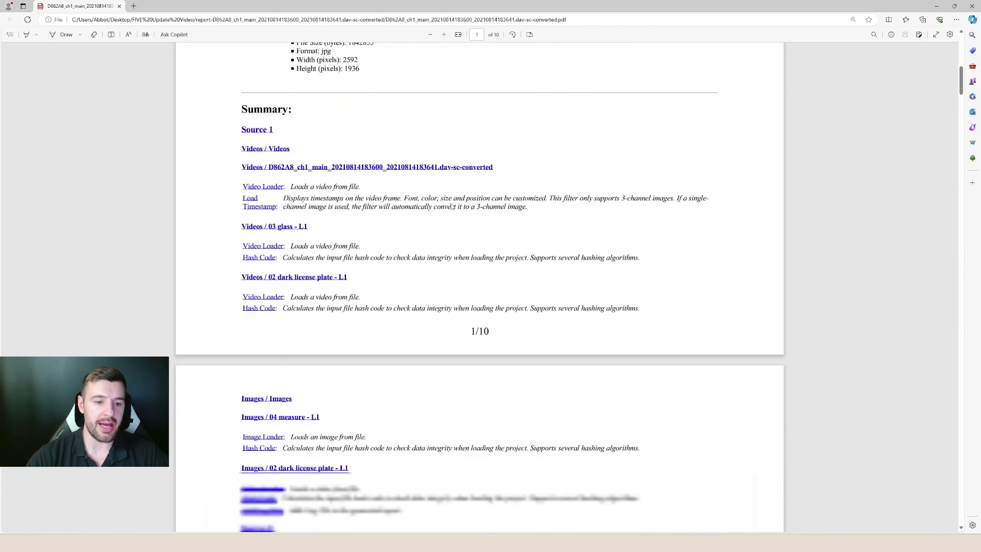
scroll(451, 207, down, 5)
scroll(346, 278, down, 20)
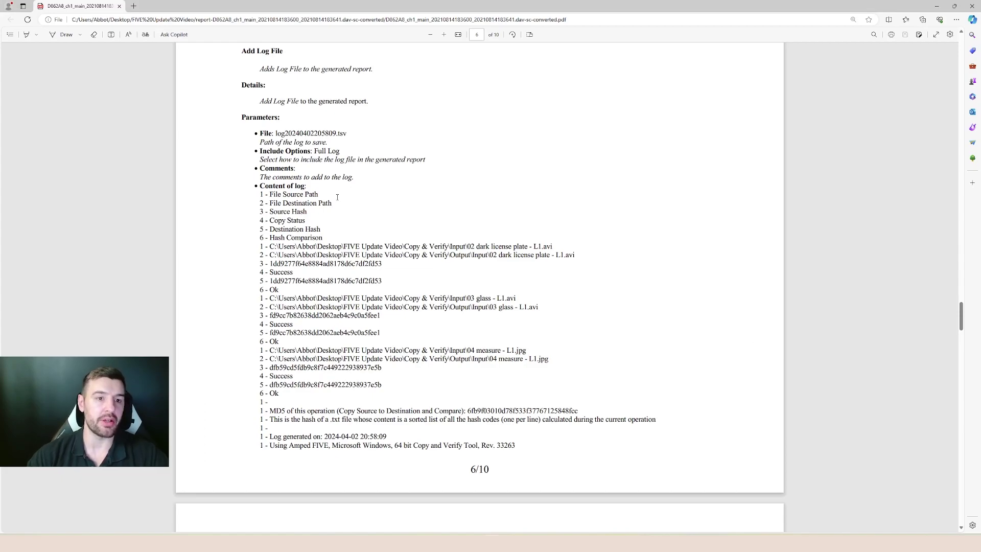
Step: Inspect the log's field list, source path, source and destination hashes and Ok result
drag(260, 194, 312, 238)
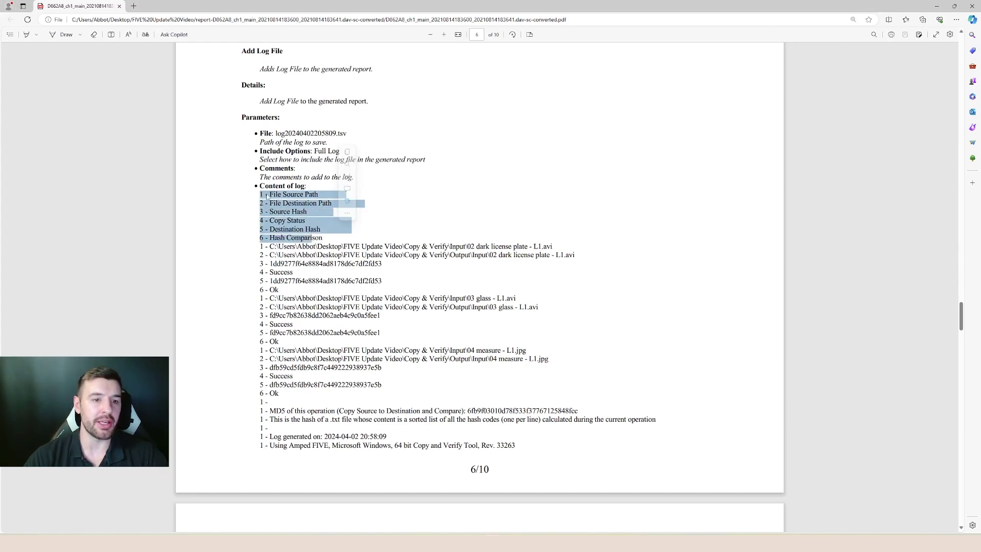
click(418, 192)
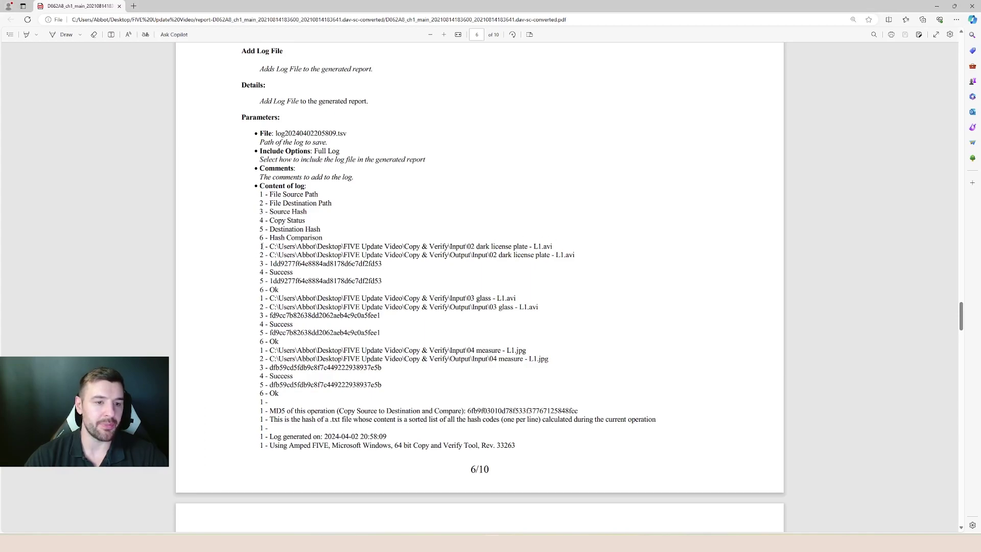
drag(261, 246, 559, 245)
click(559, 245)
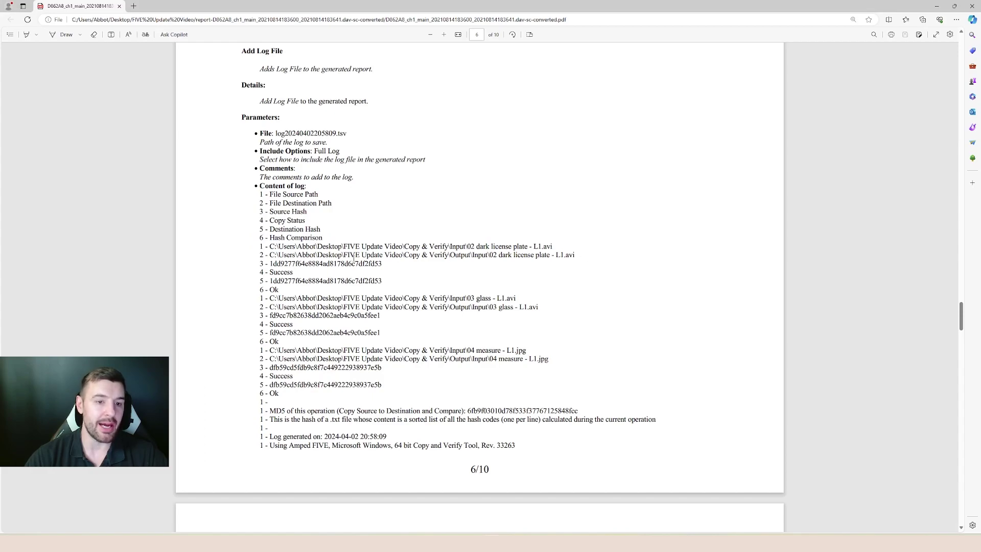
drag(265, 263, 378, 271)
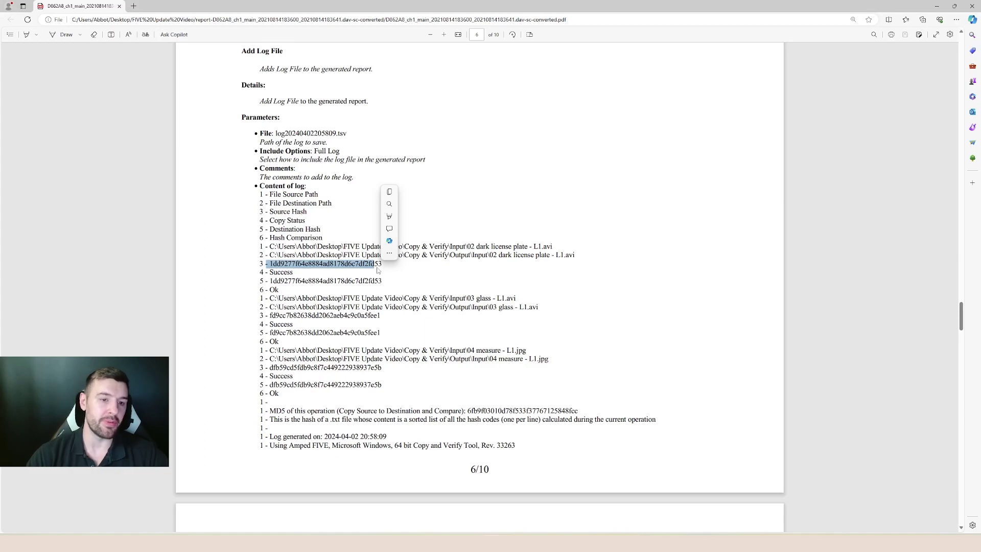
click(363, 297)
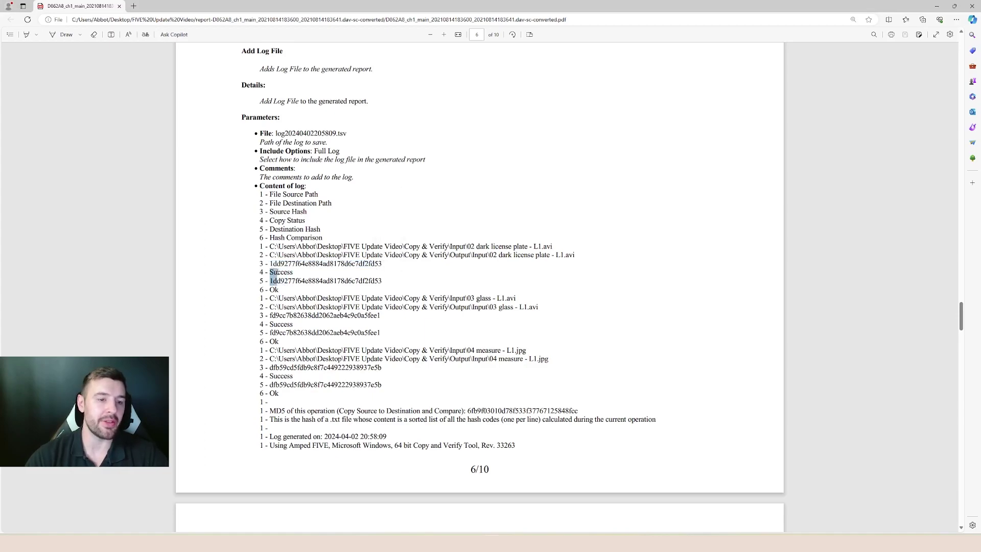
drag(266, 281, 311, 290)
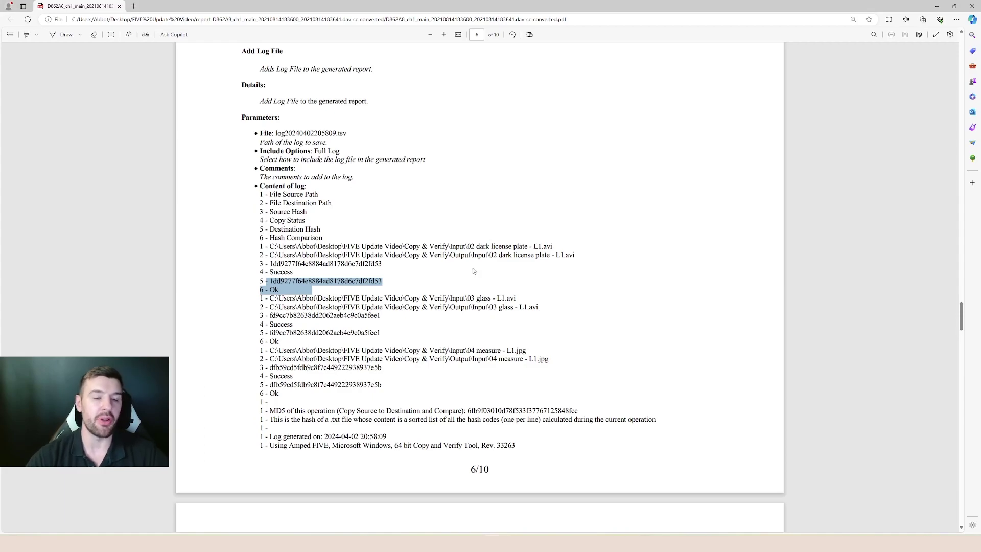
click(530, 287)
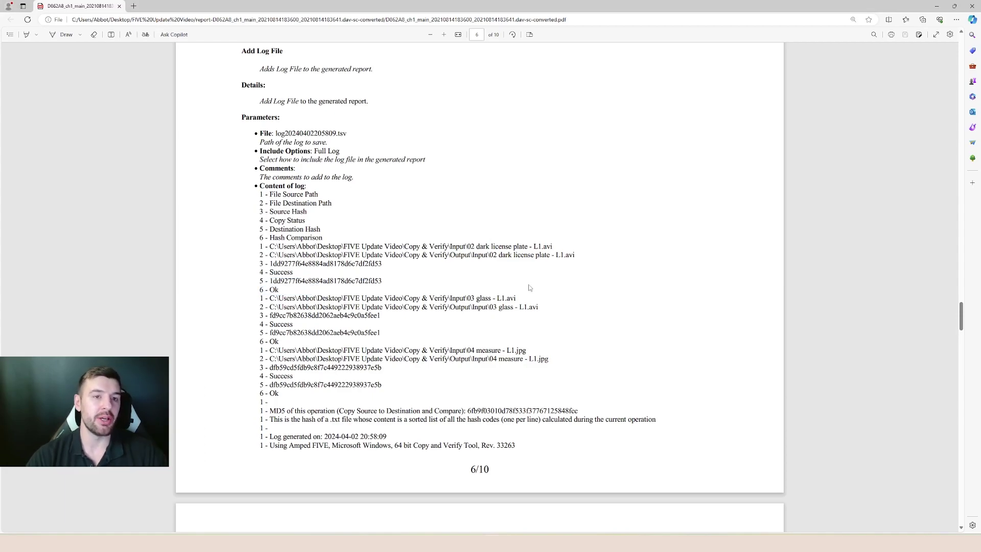
scroll(530, 288, up, 10)
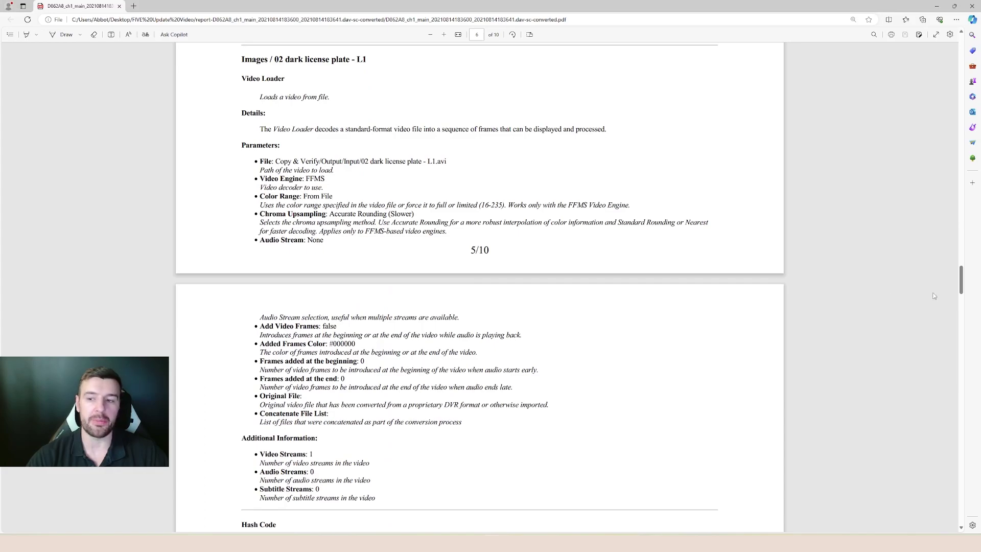
drag(963, 284, 970, 49)
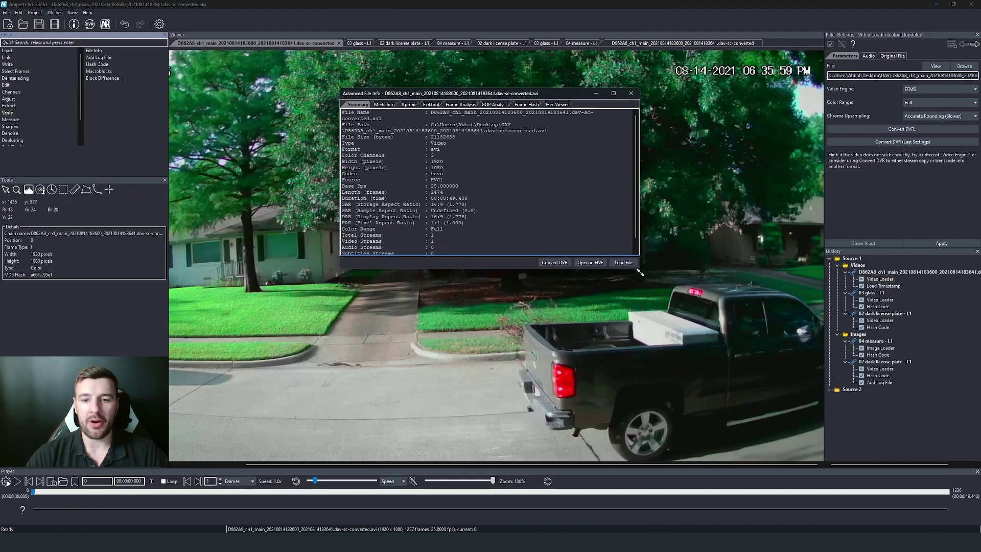
Step: Enlarge and reposition the Advanced File Info window, then show the video's MediaInfo details
drag(639, 269, 806, 351)
drag(389, 94, 315, 98)
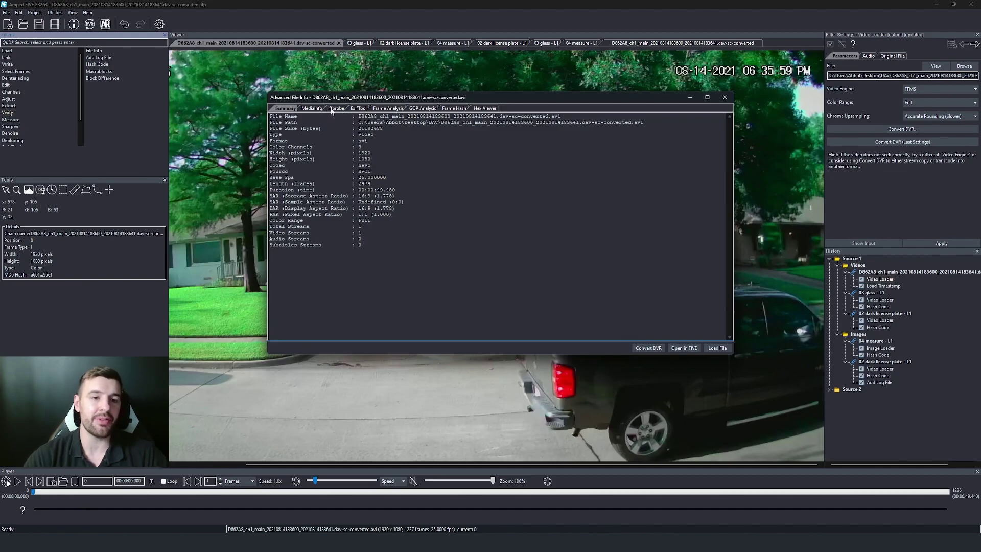
click(313, 109)
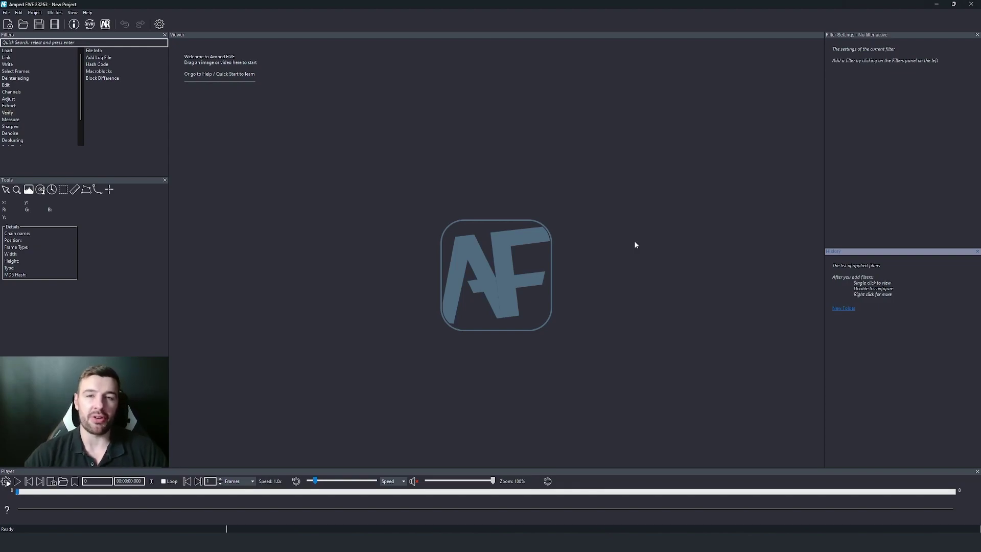
Step: Drag VID_20200323_091730_1 from File Explorer into the Viewer and reveal the audio warning details
key(alt+Tab)
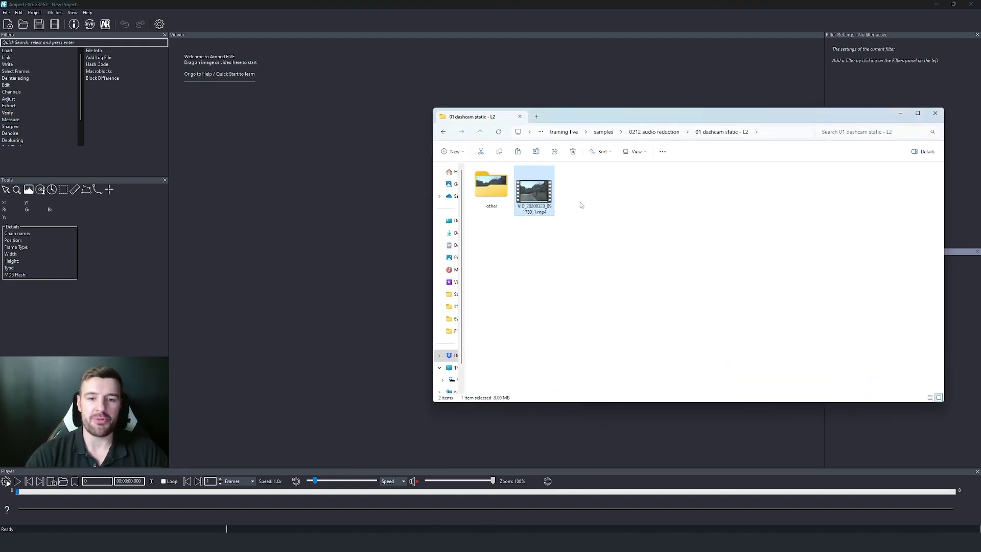
drag(535, 192, 343, 225)
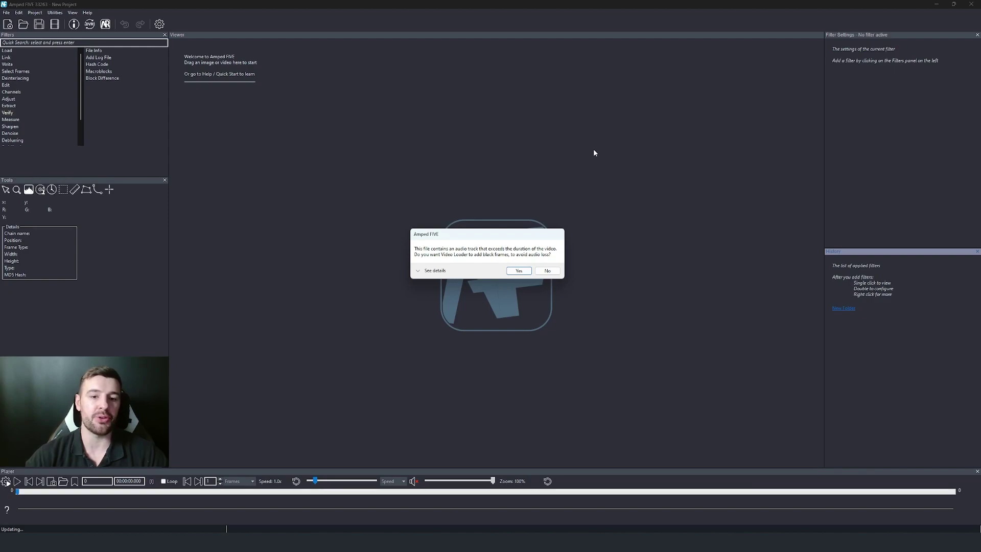
click(423, 271)
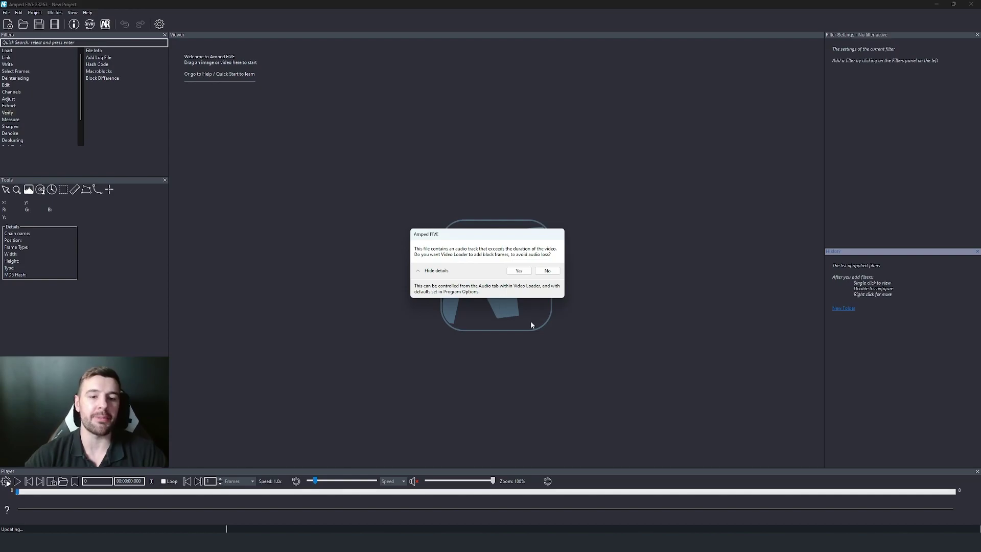
Step: Accept padding with black frames, then check the final frames 931–932 are black
click(517, 271)
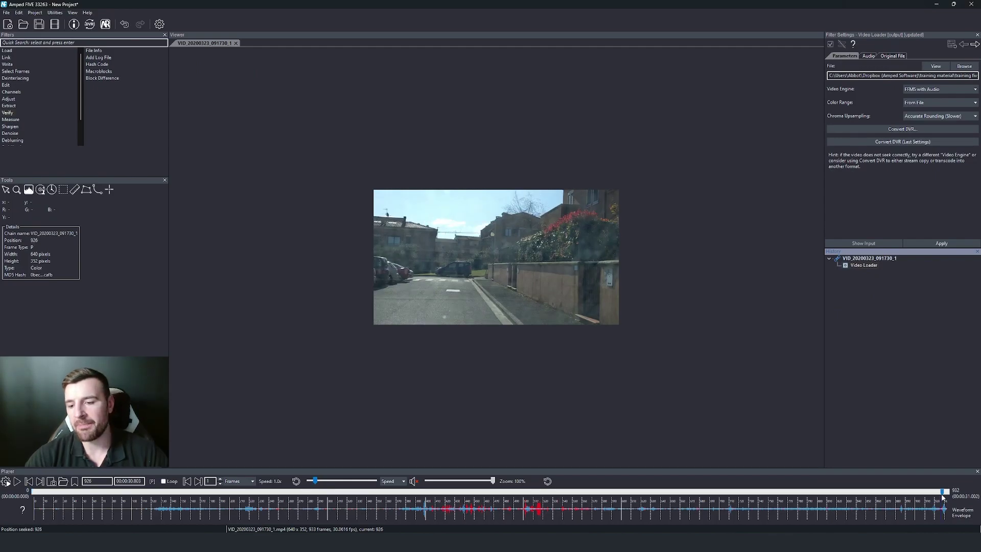
click(949, 496)
key(Right)
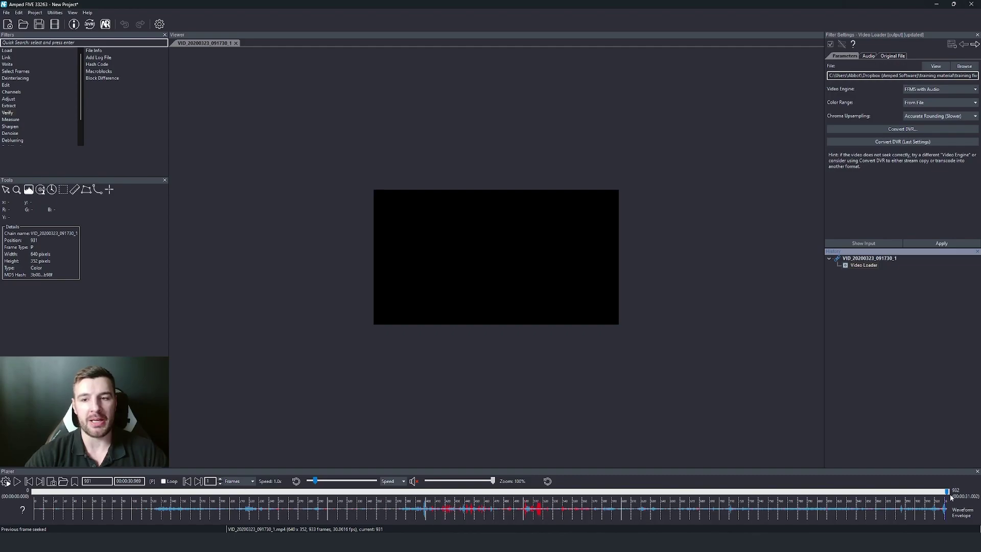
key(Left)
key(Right)
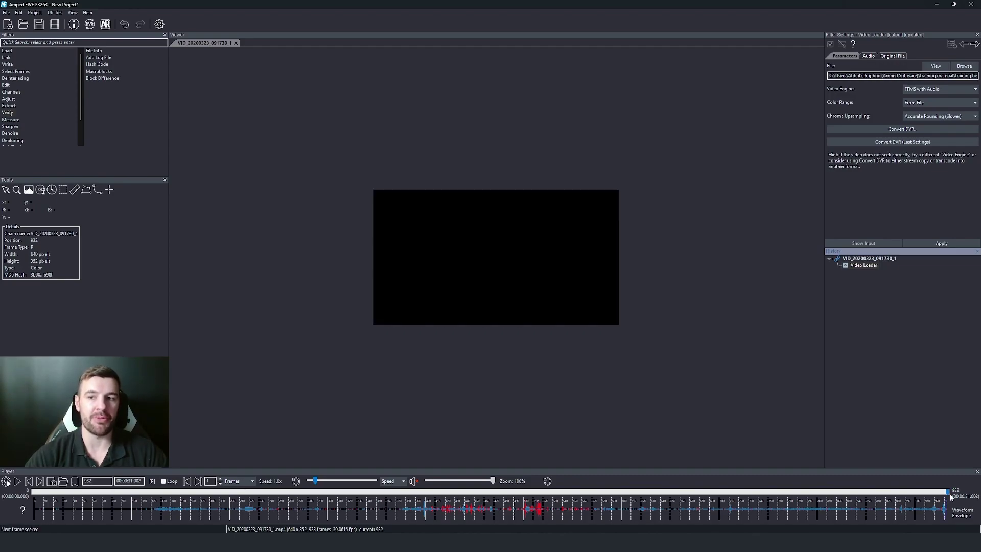